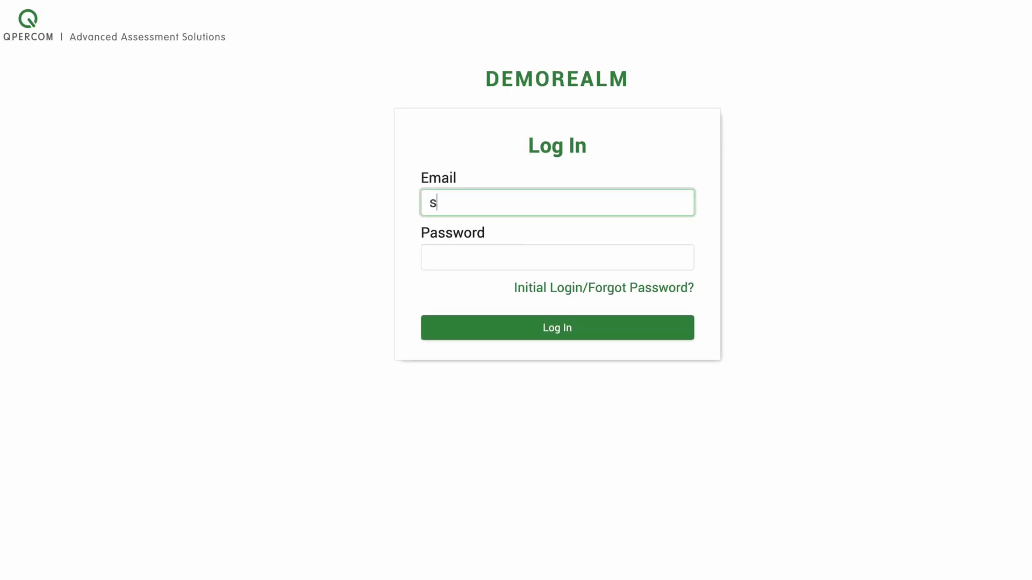
{"action": "type", "text": "tudent2"}
- Enter the student email and password on the DEMOREALM form and log in
{"action": "key", "text": "Tab"}
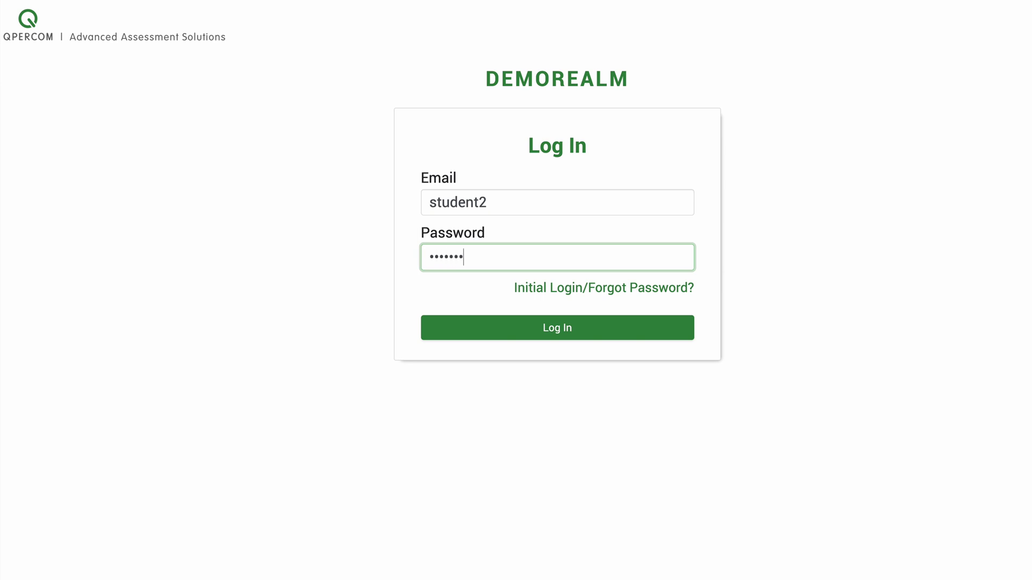
{"action": "left_click", "coordinate": [570, 338]}
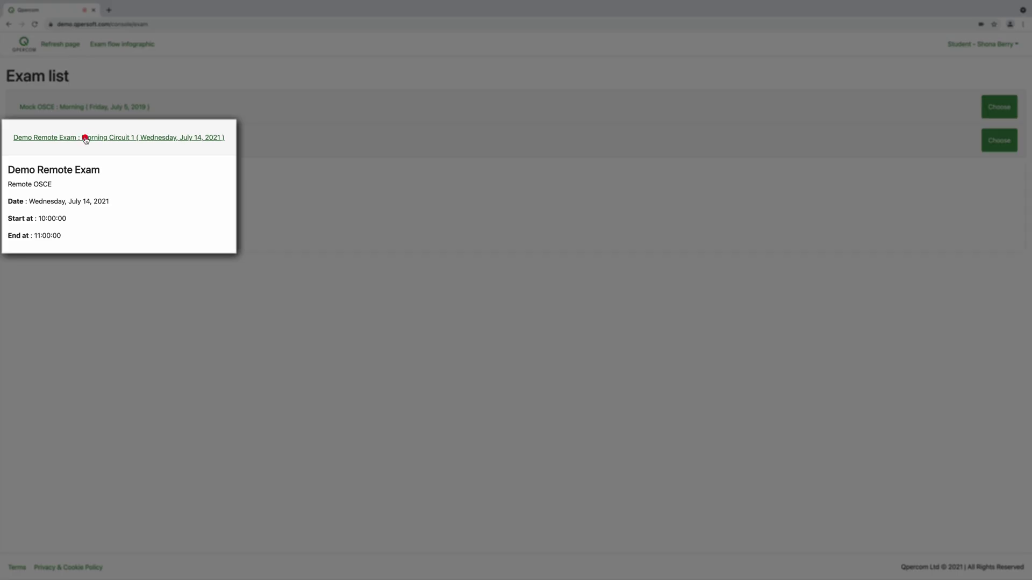
- Expand Demo Remote Exam: Morning Circuit 1 (10:00–11:00) and choose it
{"action": "left_click", "coordinate": [86, 142]}
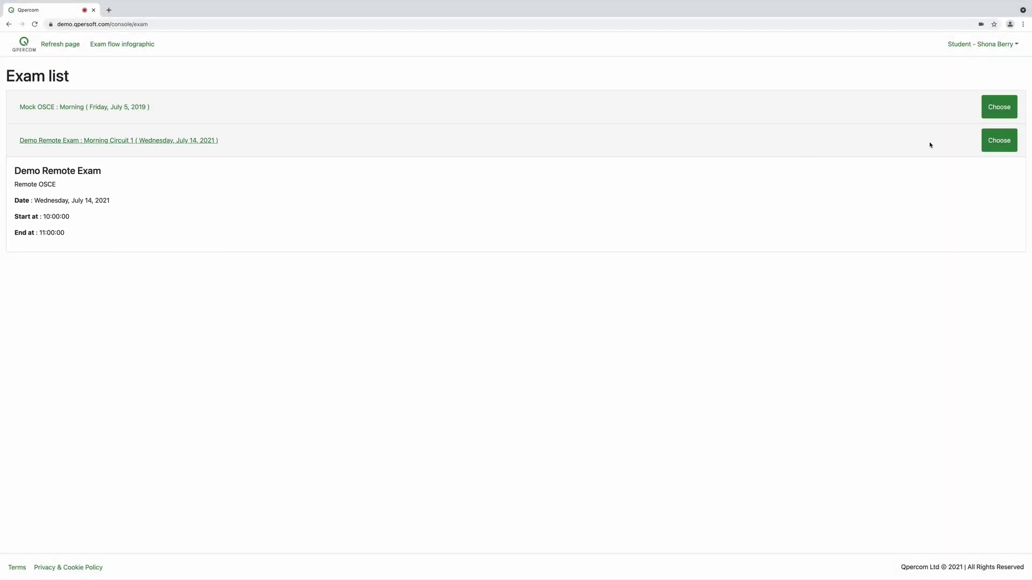
{"action": "left_click", "coordinate": [999, 140]}
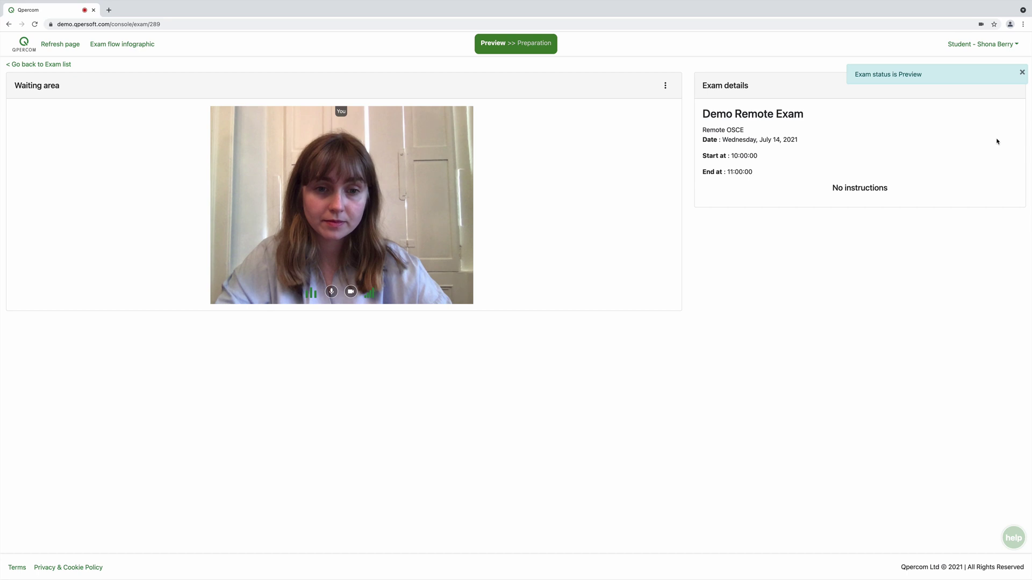
- Review the microphone, speaker and camera sources without changing them, then clear the notifications
{"action": "left_click", "coordinate": [665, 87]}
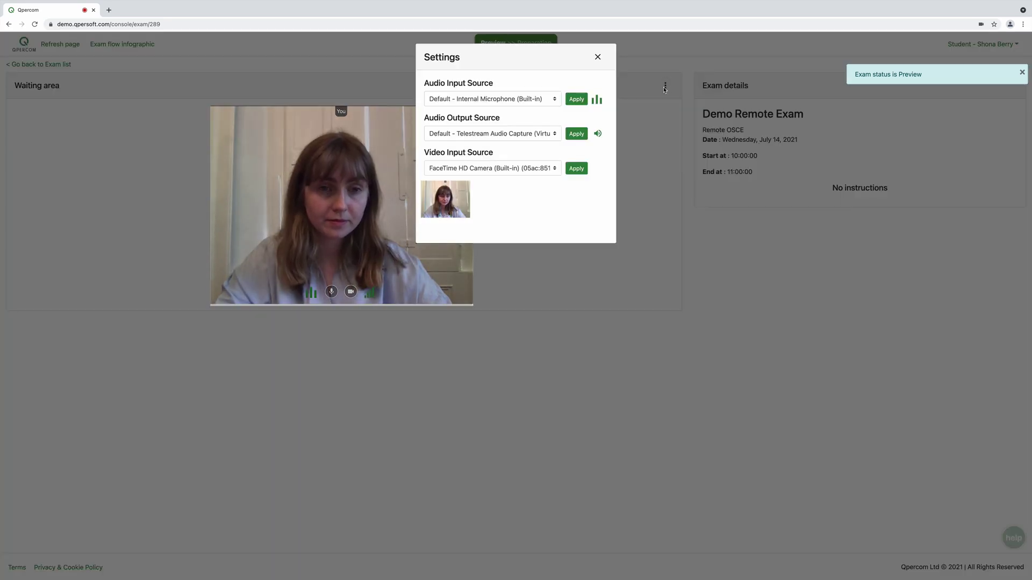
{"action": "left_click", "coordinate": [508, 98]}
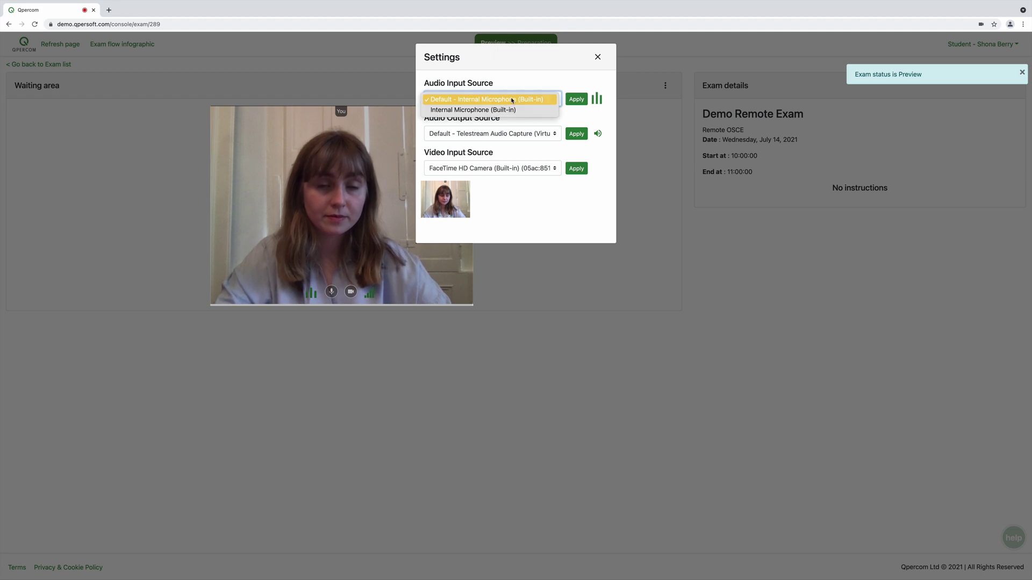
{"action": "left_click", "coordinate": [512, 100]}
{"action": "left_click", "coordinate": [492, 133]}
{"action": "left_click", "coordinate": [495, 135]}
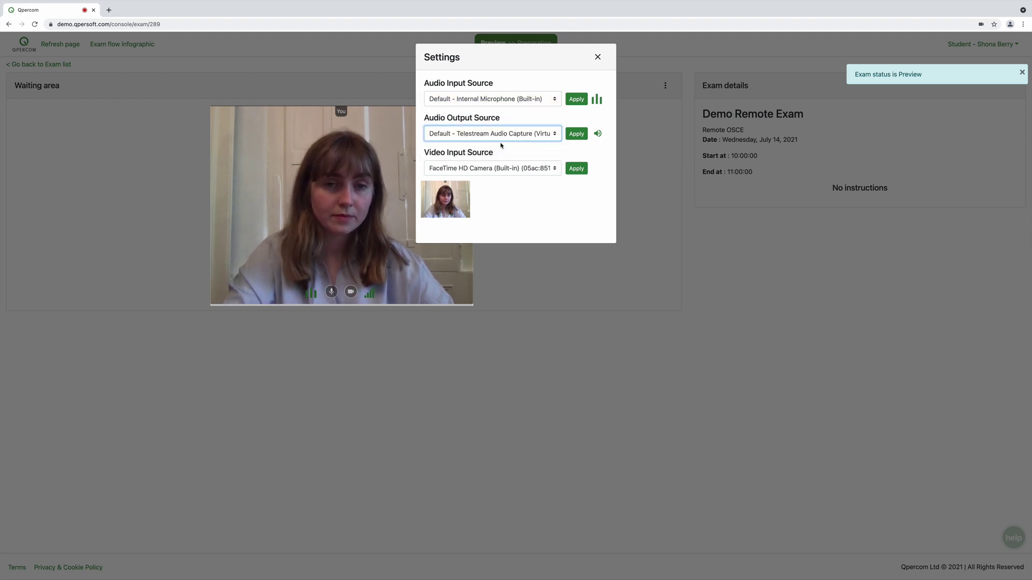
{"action": "left_click", "coordinate": [494, 169]}
{"action": "left_click", "coordinate": [494, 169]}
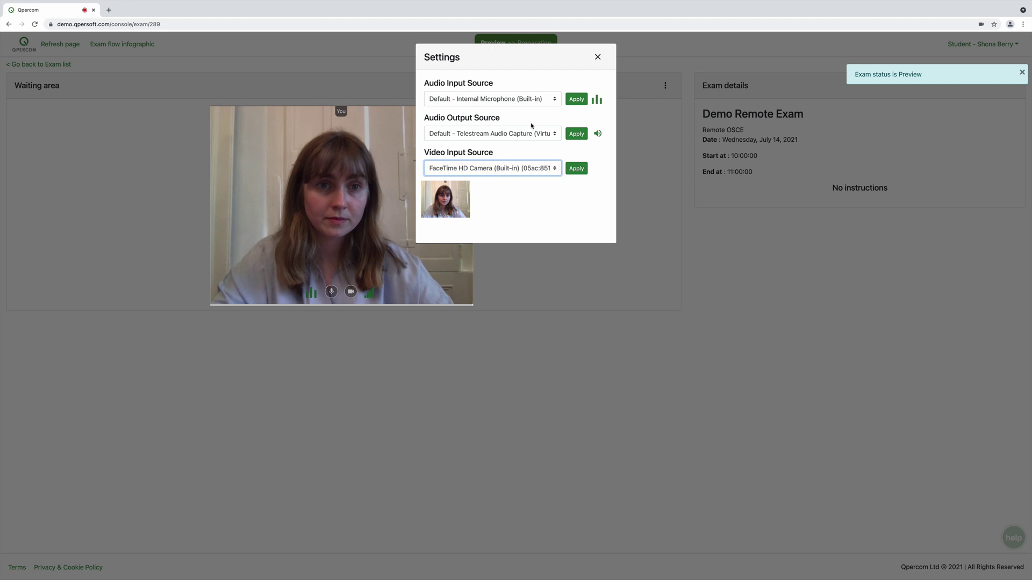
{"action": "left_click", "coordinate": [597, 58]}
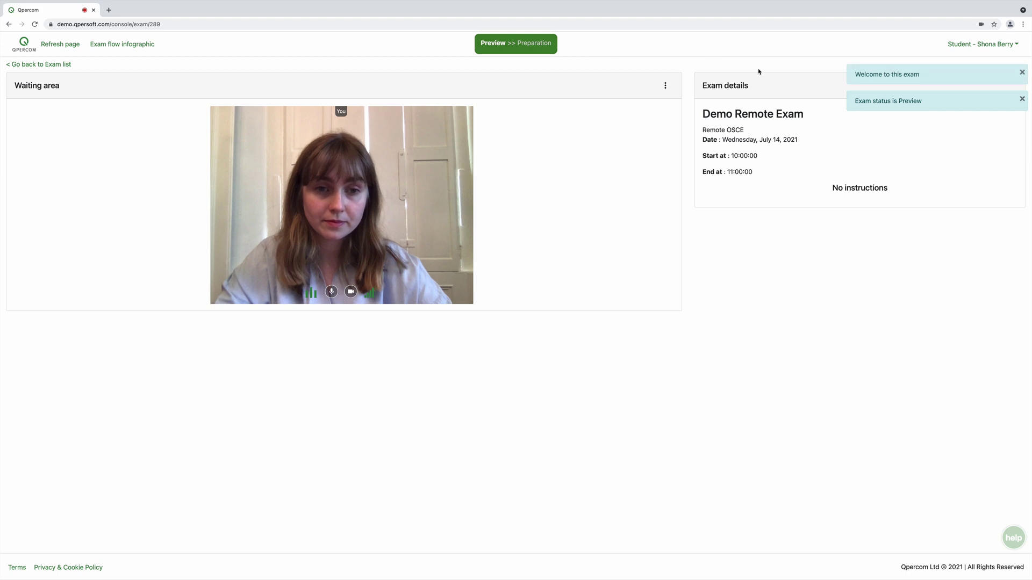
{"action": "left_click", "coordinate": [1021, 74]}
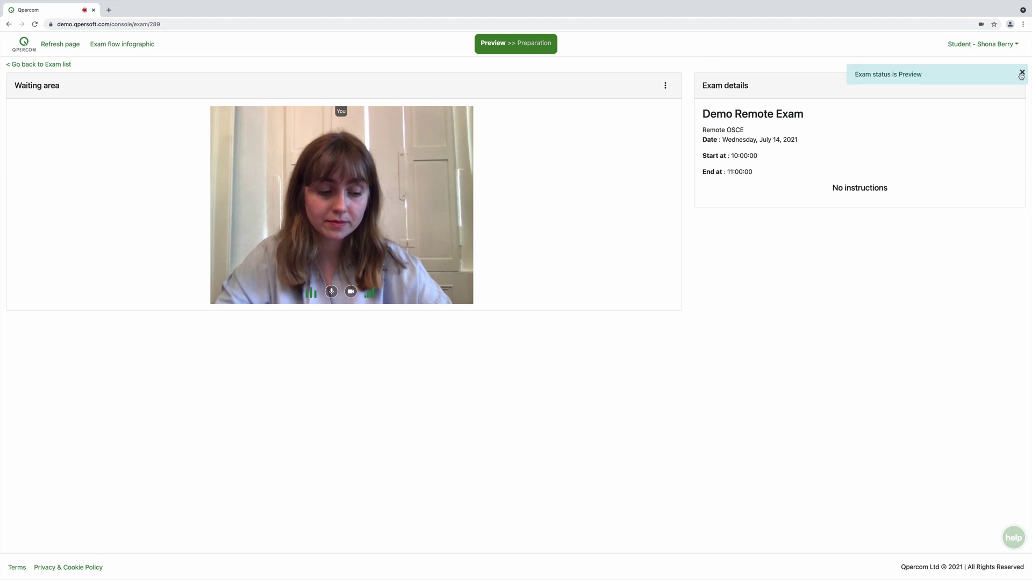
- Dismiss the remaining exam notice and the 'Exam status is Preparation' popup
{"action": "left_click", "coordinate": [1021, 75]}
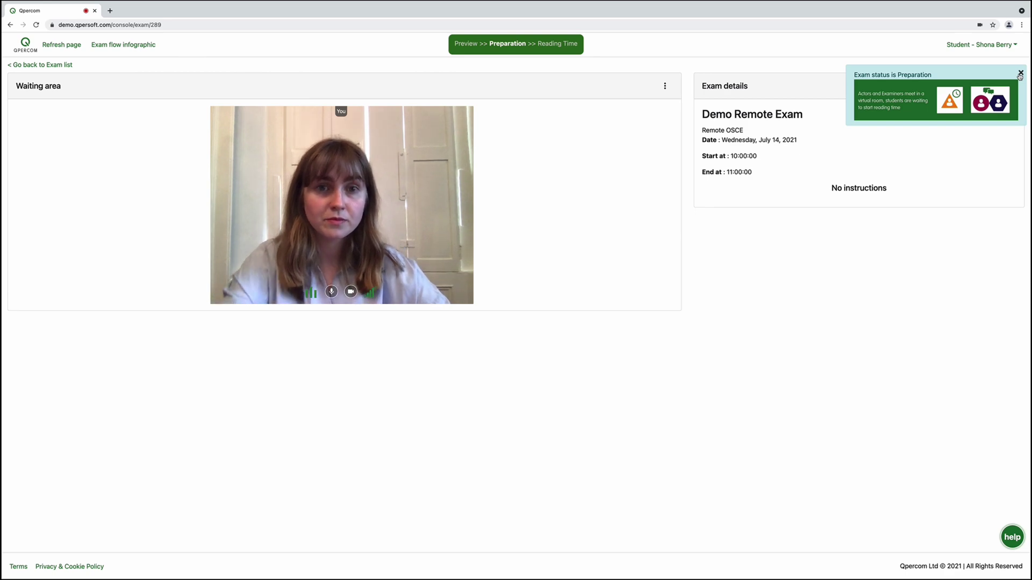
{"action": "left_click", "coordinate": [1020, 74]}
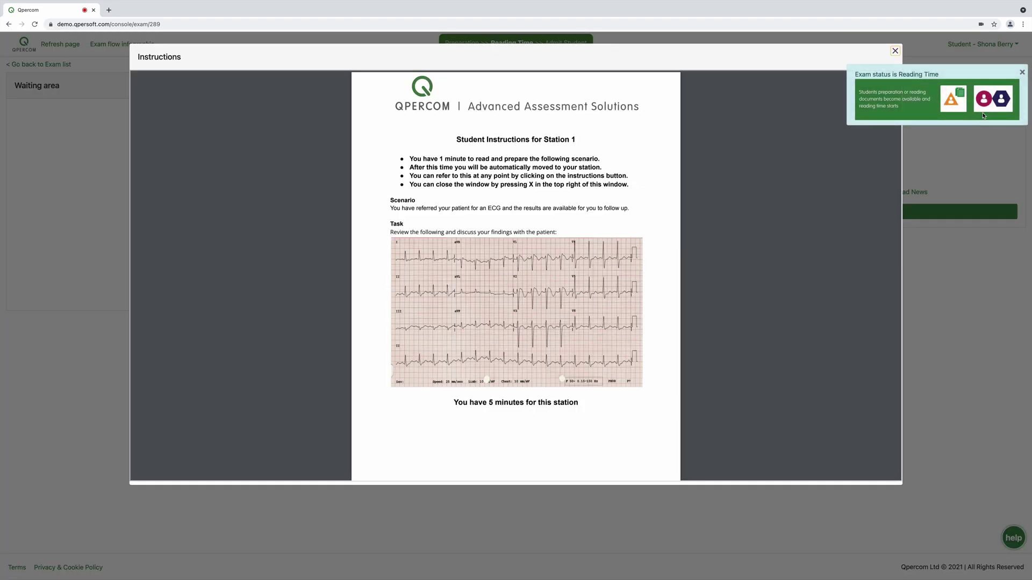
- Clear the Reading Time notice, then close, reopen and re-close the Station 1 instructions
{"action": "left_click", "coordinate": [1021, 73]}
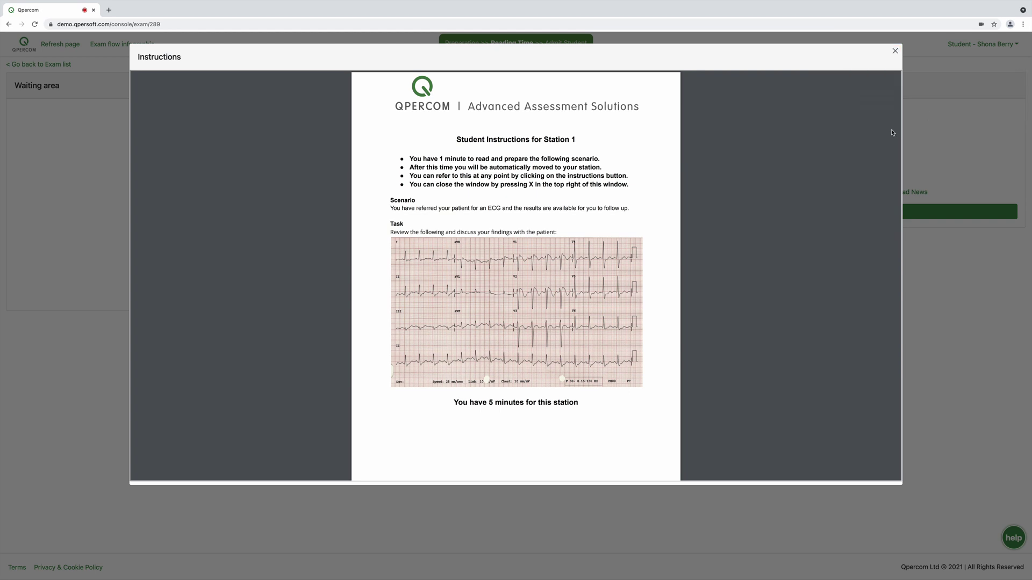
{"action": "scroll", "coordinate": [645, 266], "scroll_direction": "down", "scroll_amount": 1}
{"action": "scroll", "coordinate": [645, 267], "scroll_direction": "up", "scroll_amount": 1}
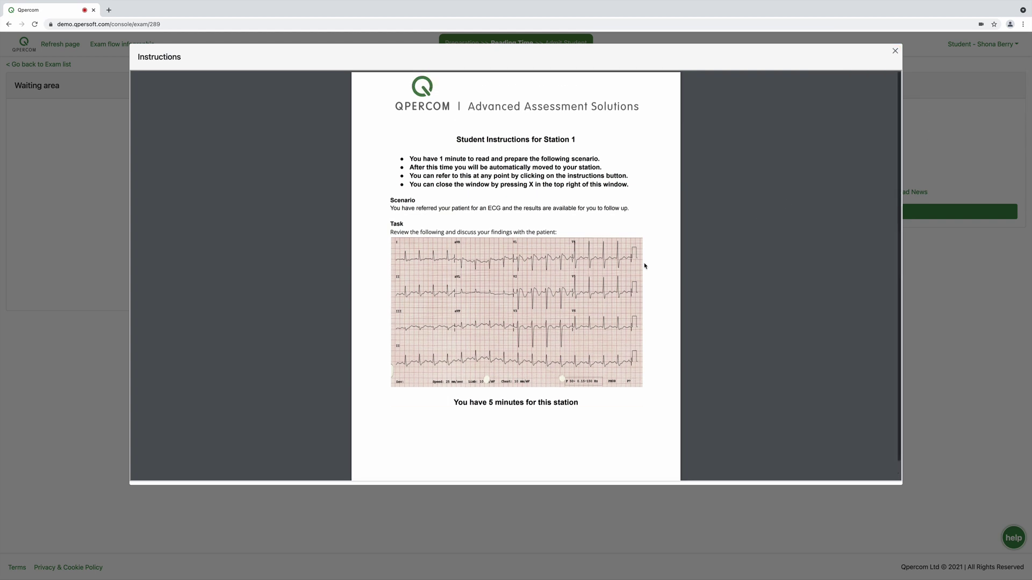
{"action": "left_click", "coordinate": [893, 54]}
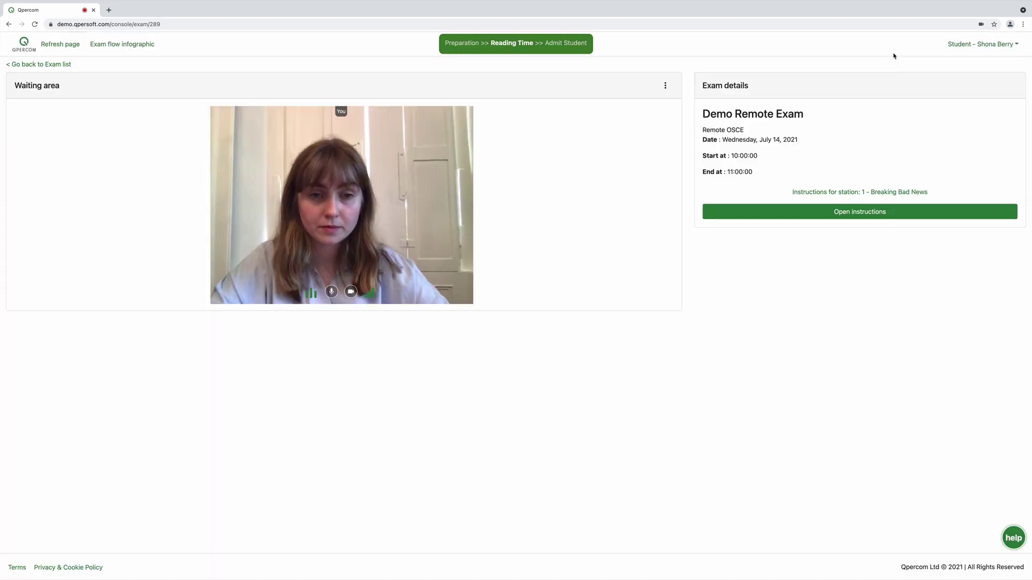
{"action": "left_click", "coordinate": [859, 212]}
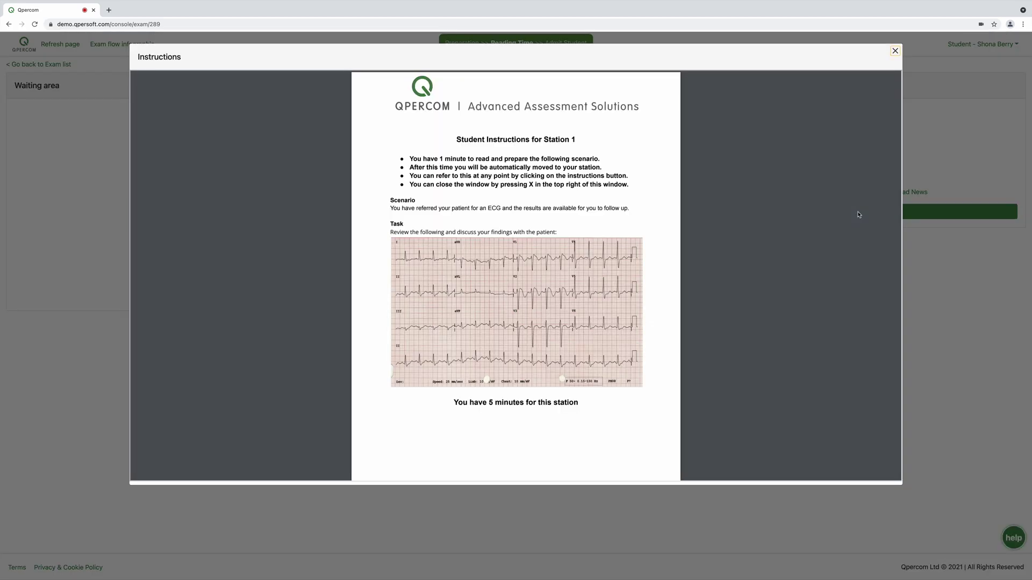
{"action": "left_click", "coordinate": [894, 51]}
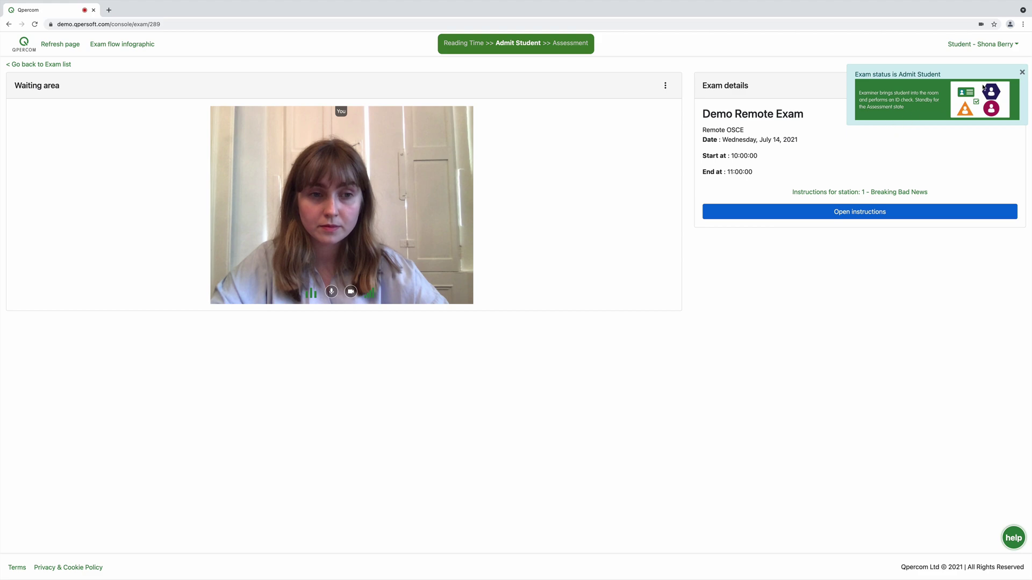
- Dismiss the Admit Student and Assessment status notices while the station call loads
{"action": "left_click", "coordinate": [1022, 74]}
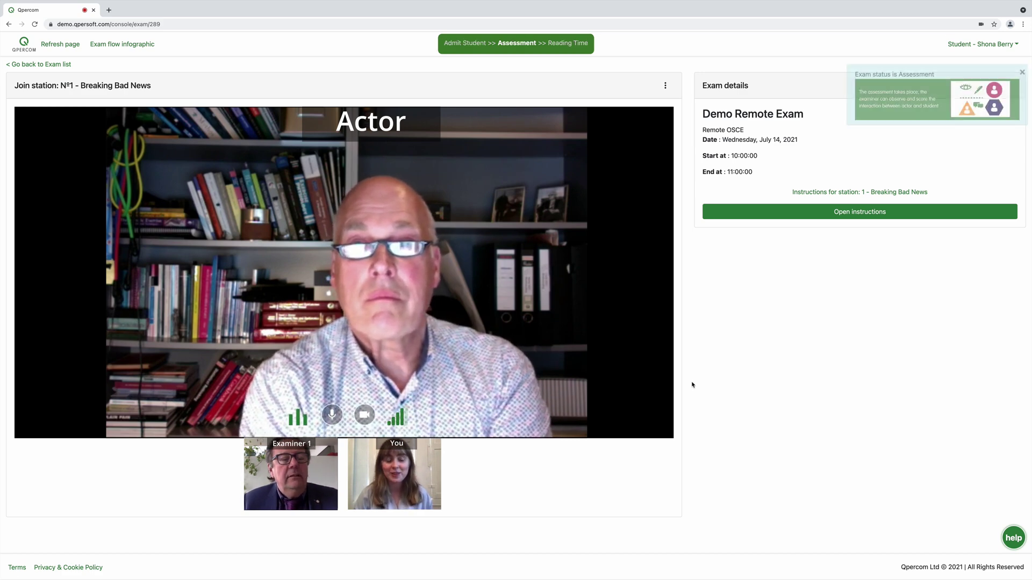
{"action": "left_click", "coordinate": [1021, 74]}
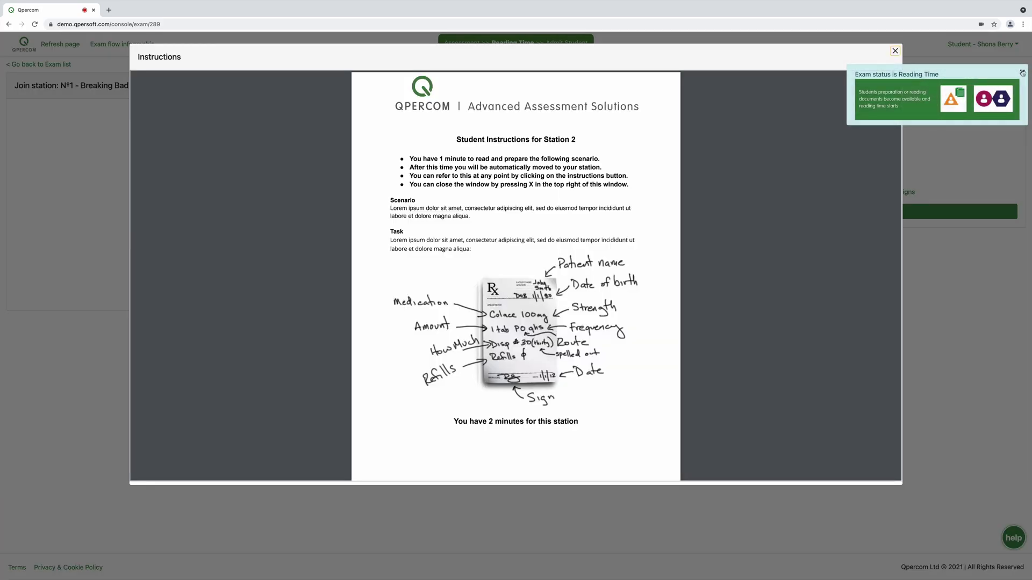
- Dismiss the Reading Time notice and close the Station 2 prescription instructions
{"action": "left_click", "coordinate": [1022, 73]}
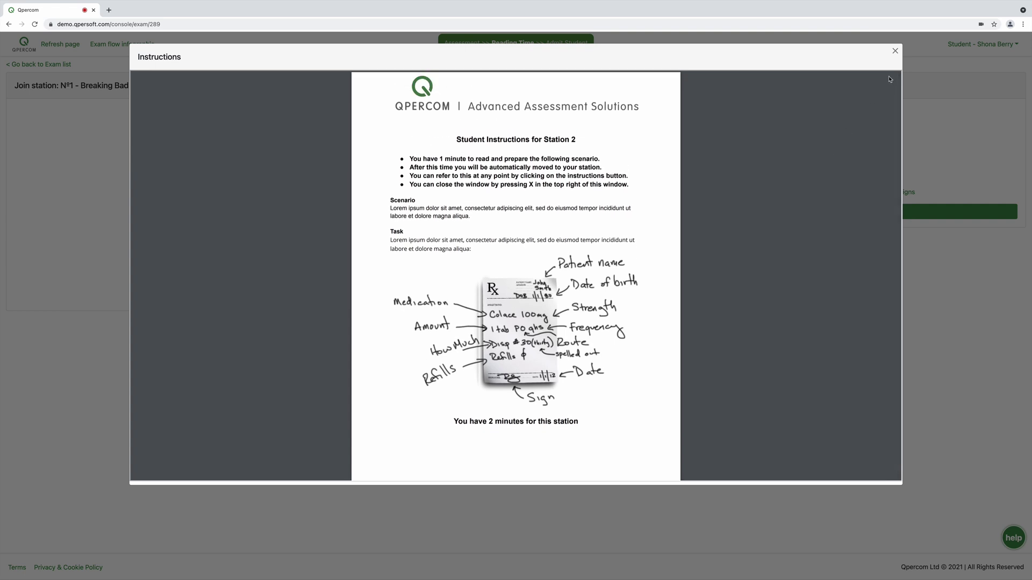
{"action": "left_click", "coordinate": [894, 52]}
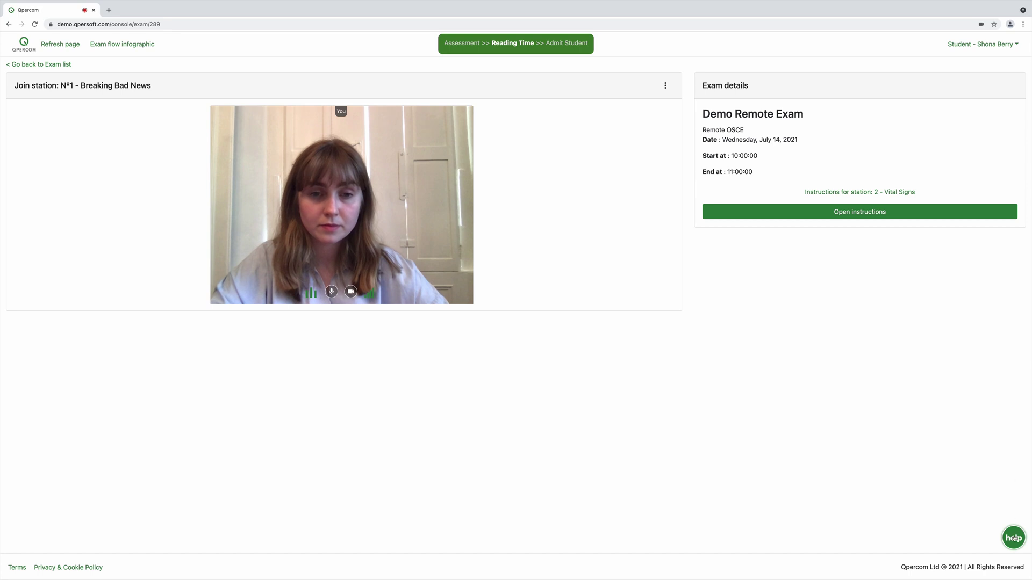
- Submit a 'Can't see examiner' problem report from the help form
{"action": "left_click", "coordinate": [1014, 538]}
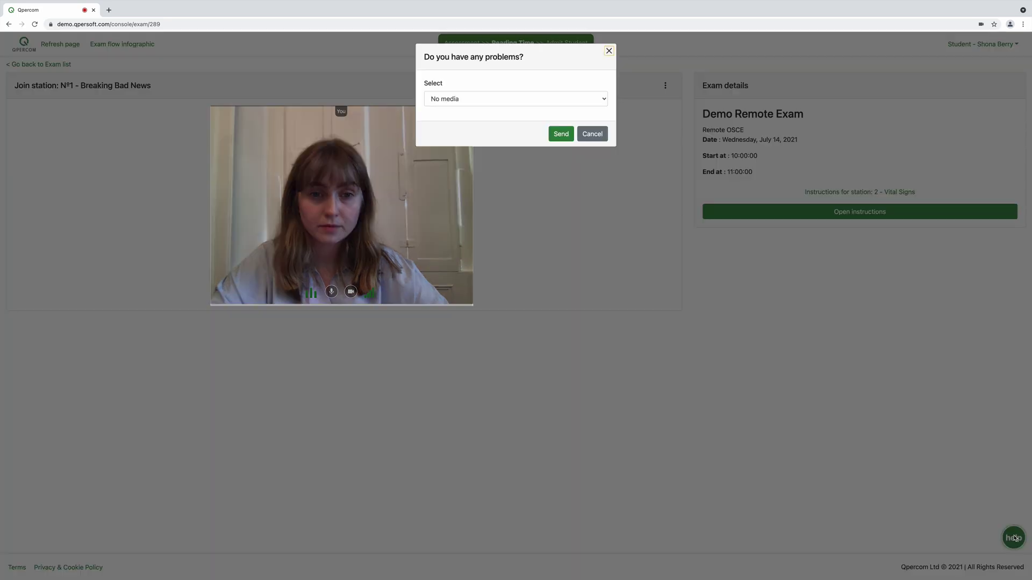
{"action": "left_click", "coordinate": [522, 99]}
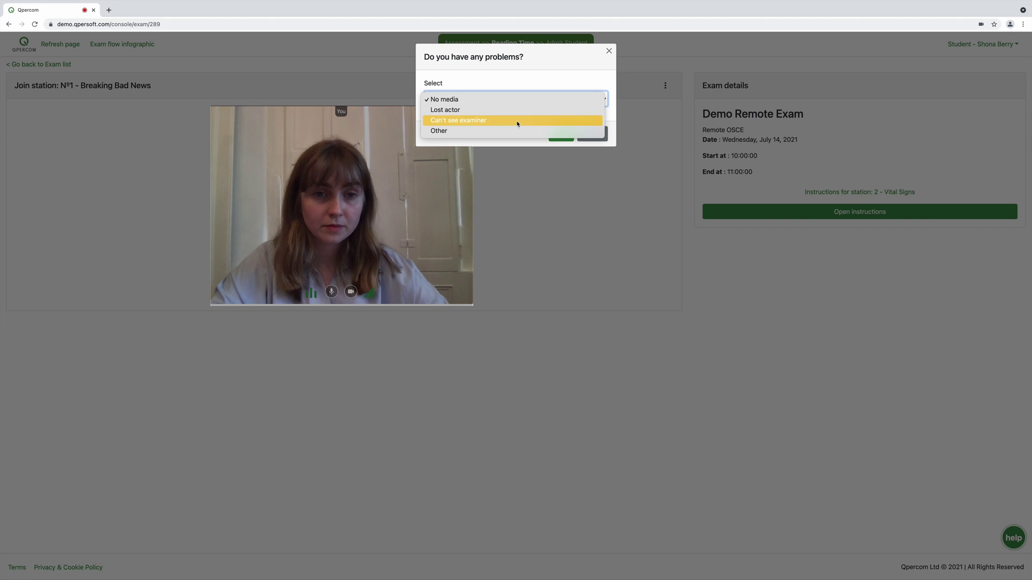
{"action": "left_click", "coordinate": [518, 121]}
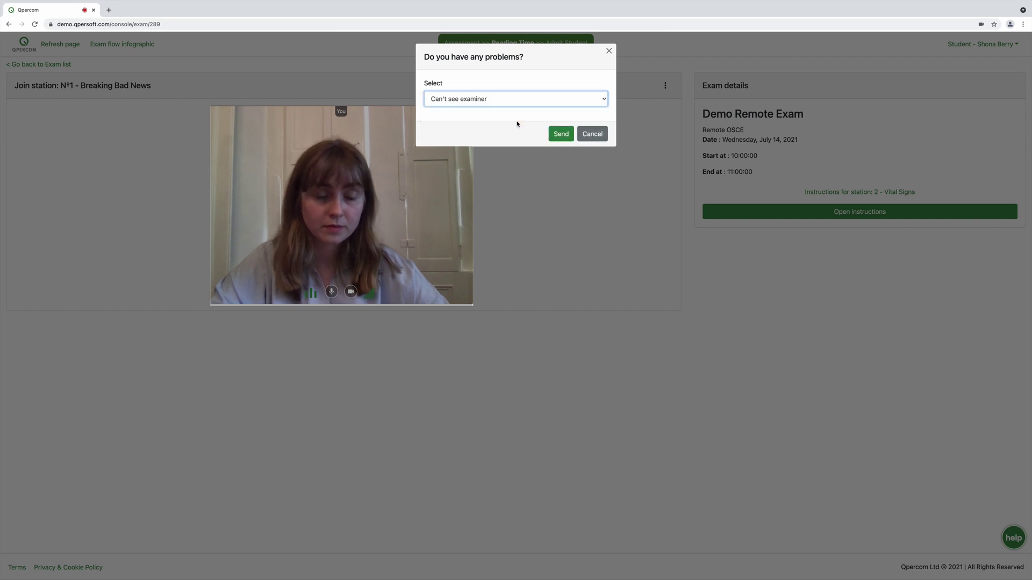
{"action": "left_click", "coordinate": [559, 134]}
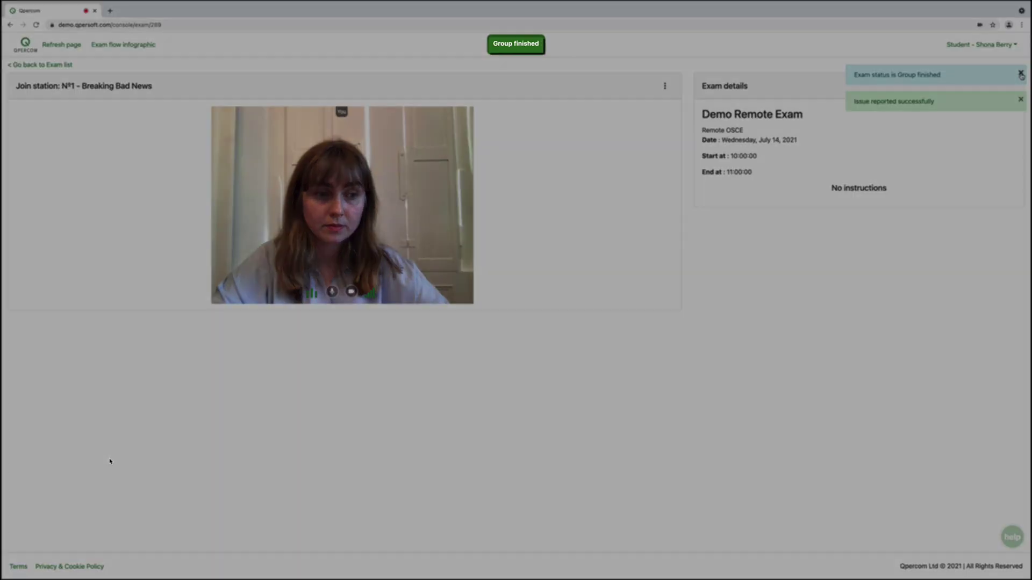
- Clear the Group finished and Issue reported notices, then show the student account menu
{"action": "left_click", "coordinate": [1021, 75]}
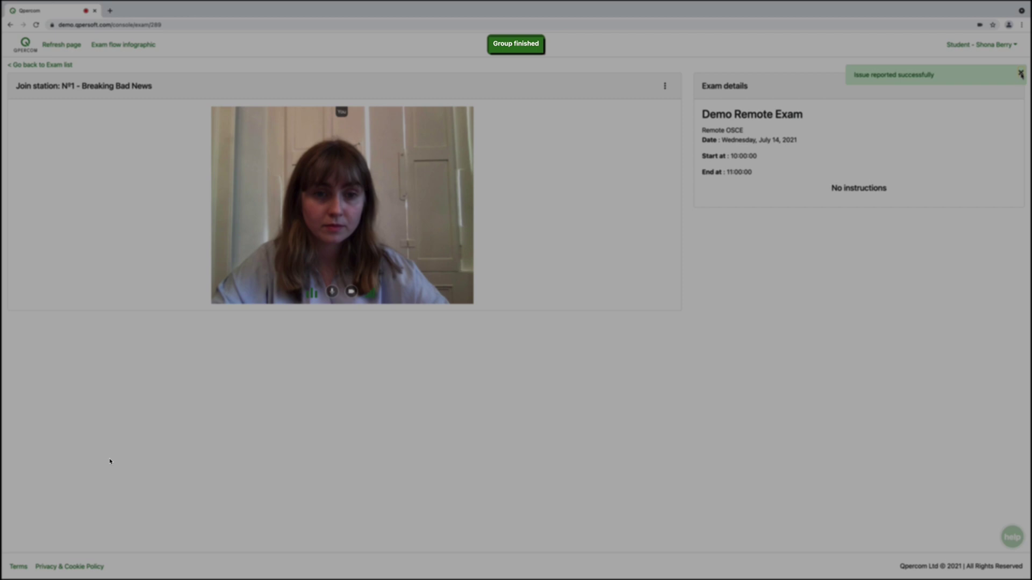
{"action": "left_click", "coordinate": [1021, 75]}
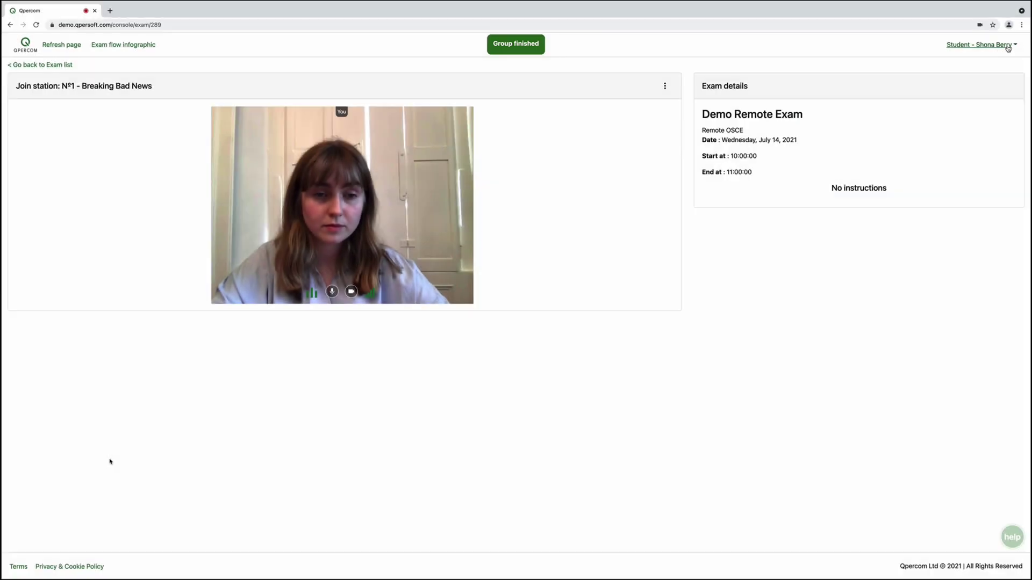
{"action": "left_click", "coordinate": [1008, 45]}
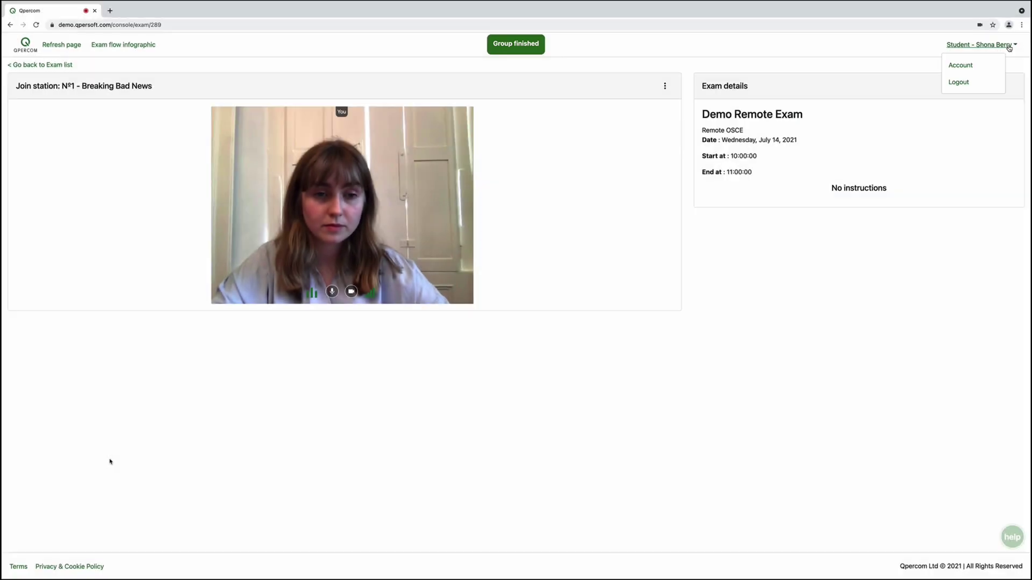